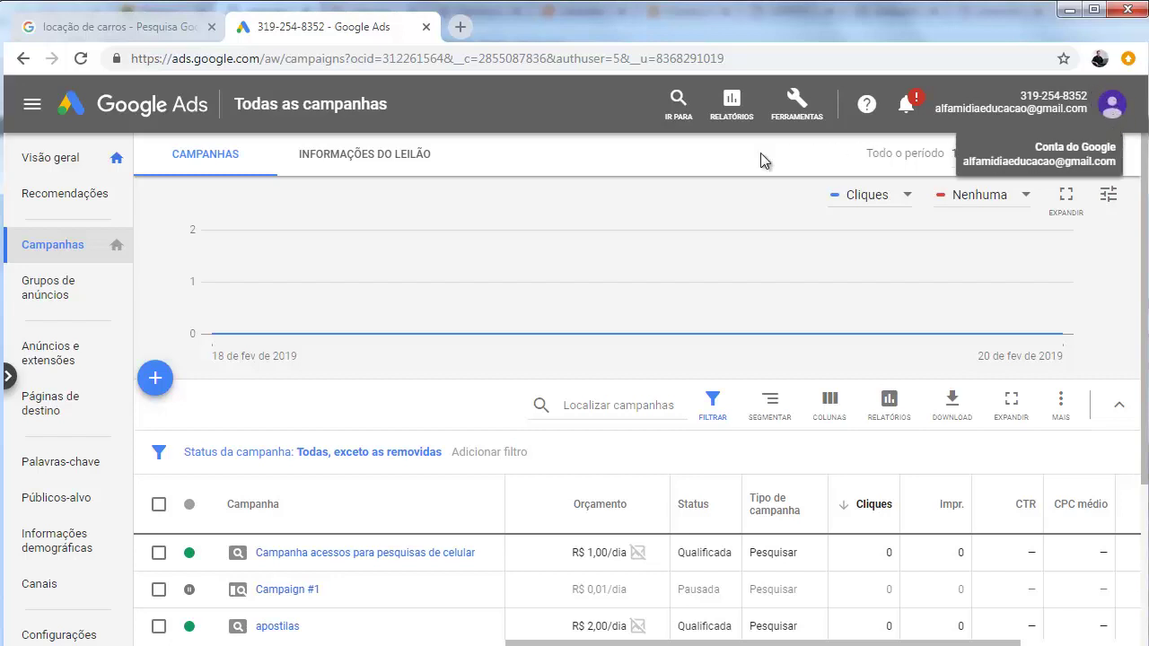
click(797, 105)
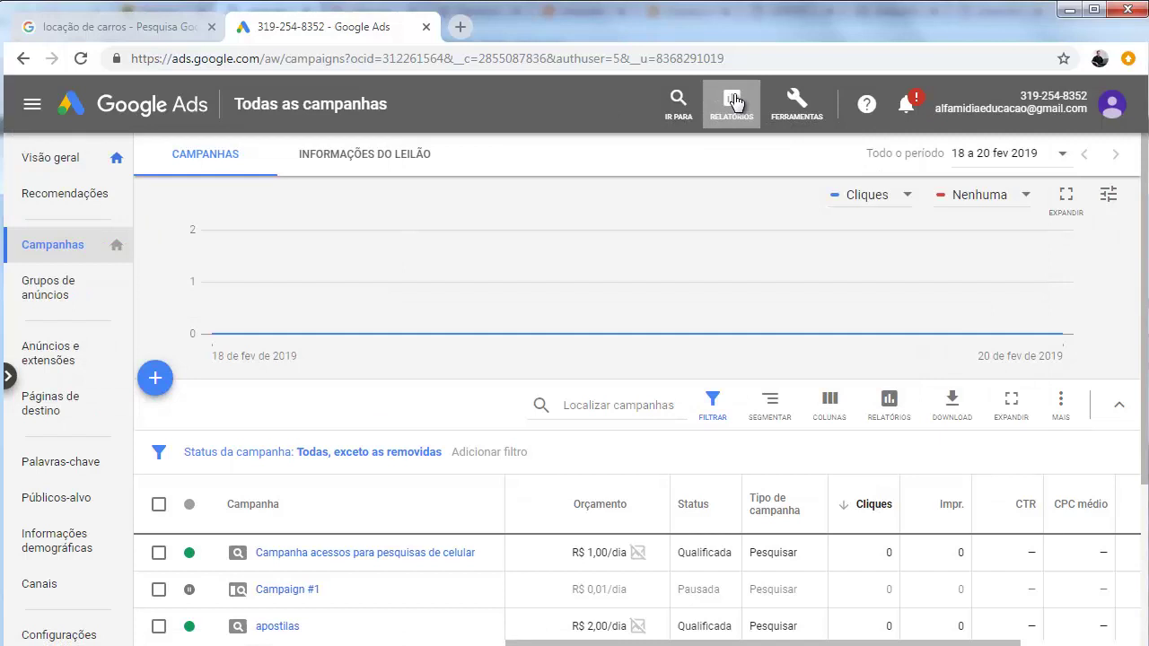
click(731, 100)
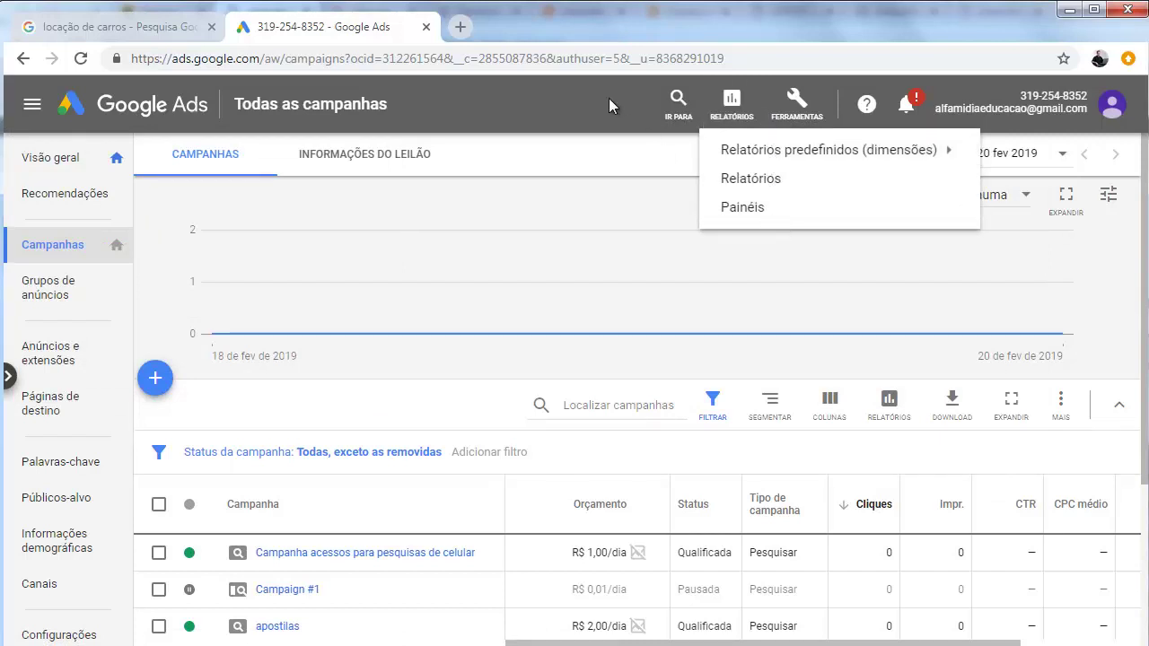
click(732, 101)
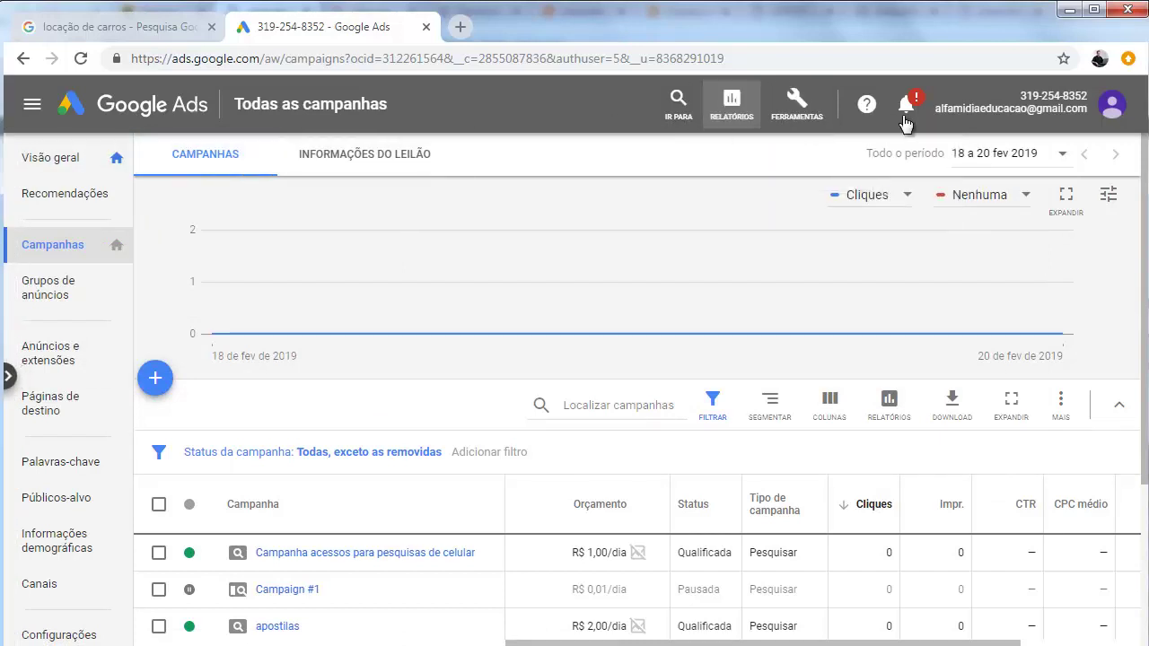
click(20, 379)
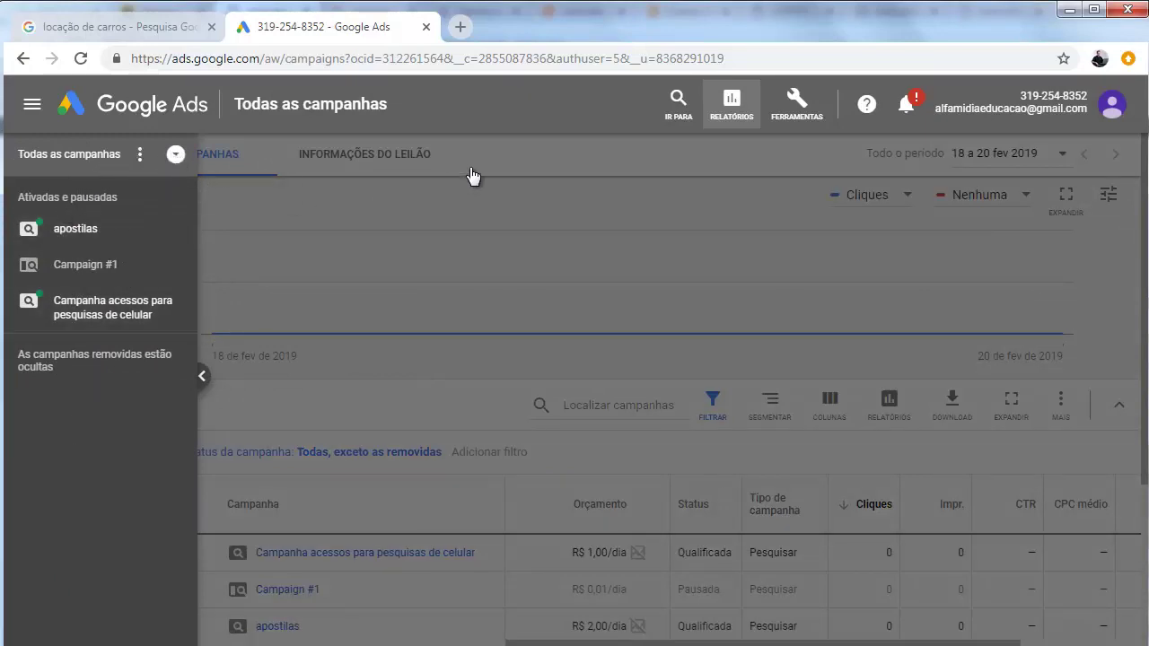
click(506, 158)
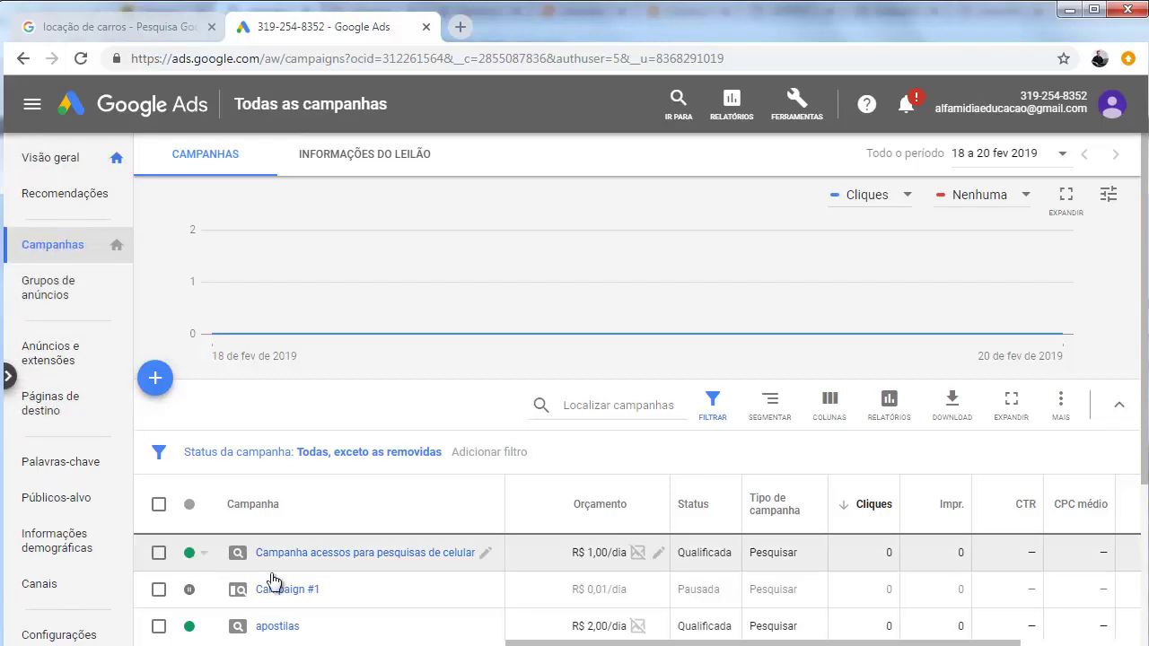
Step: Open the campaign "Campanha acessos para pesquisas de celular" and view the keywords of its ad group "celulares"
click(402, 553)
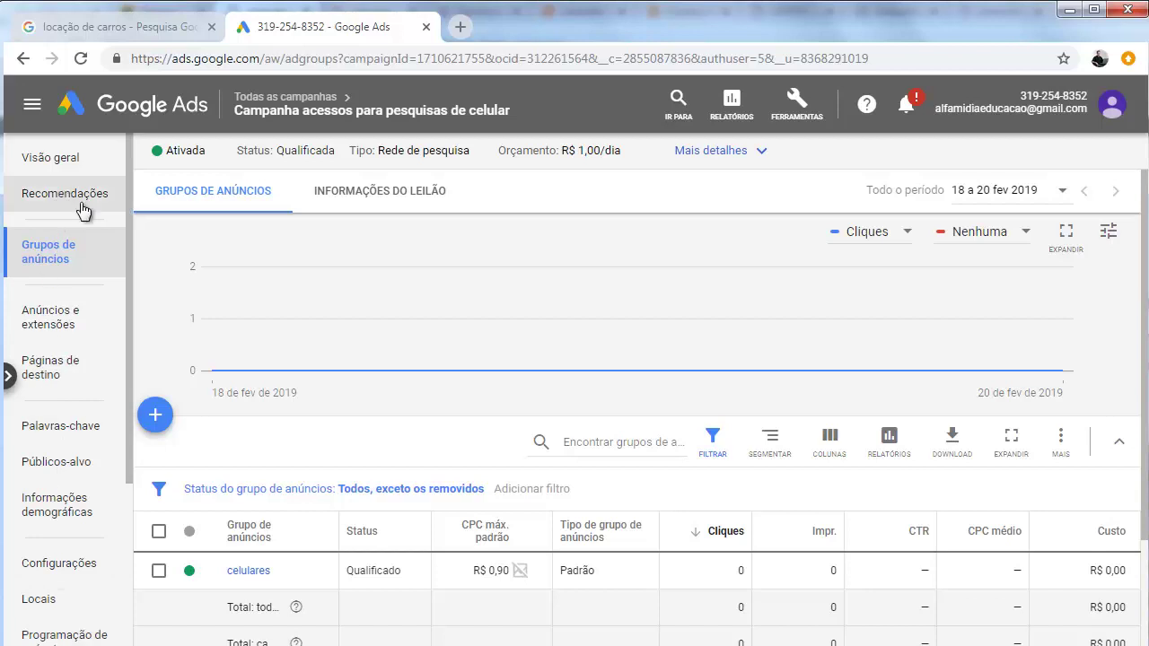
drag(130, 226, 234, 269)
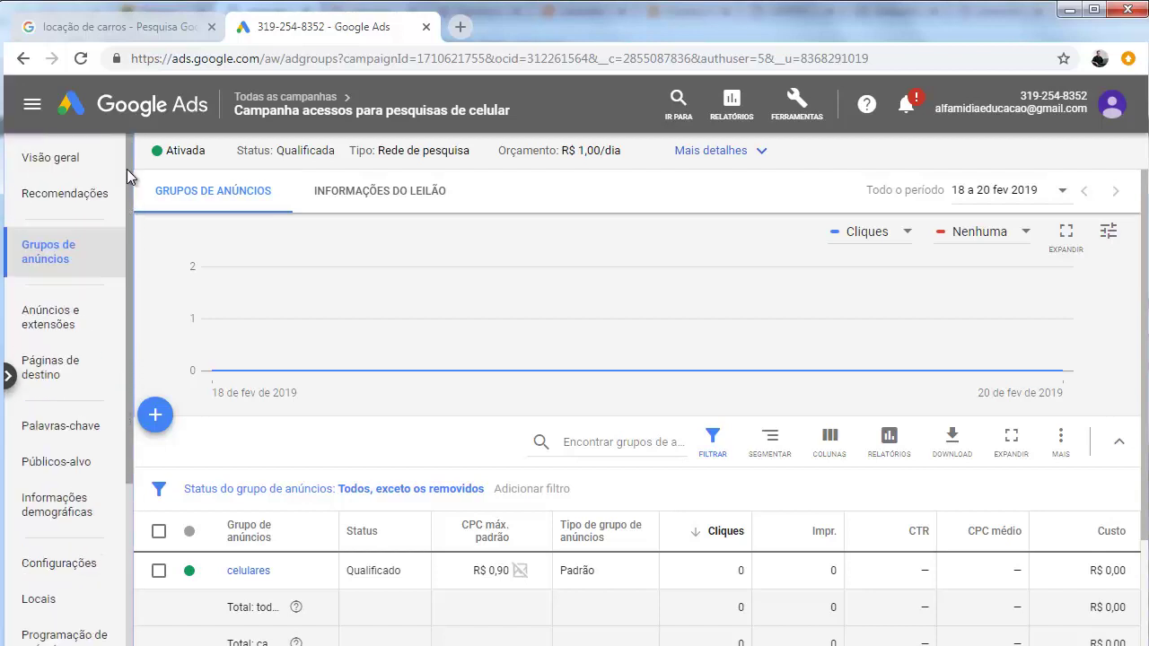
mouse_move(321, 98)
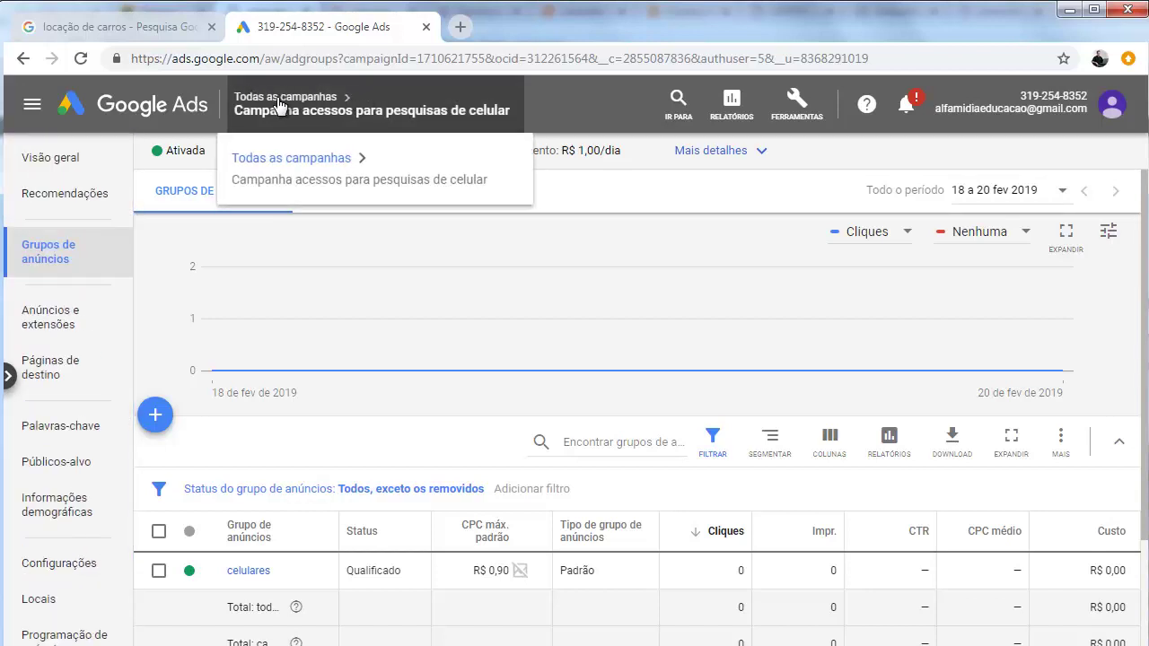
click(244, 571)
mouse_move(242, 101)
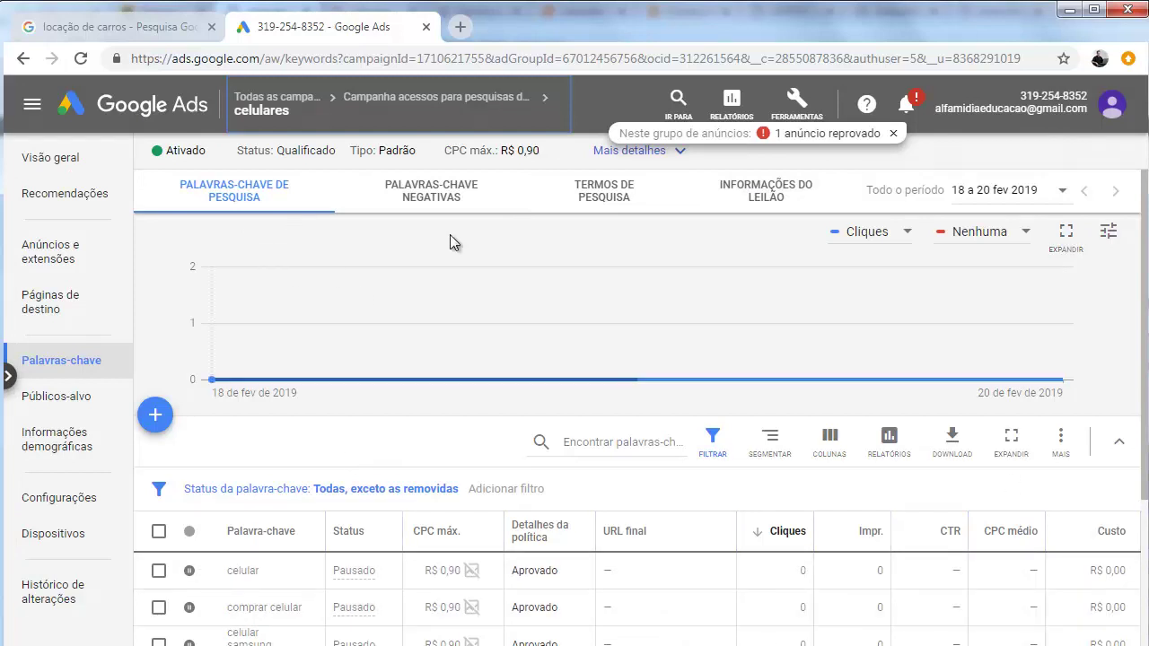
scroll(576, 410, down, 3)
scroll(797, 338, up, 1)
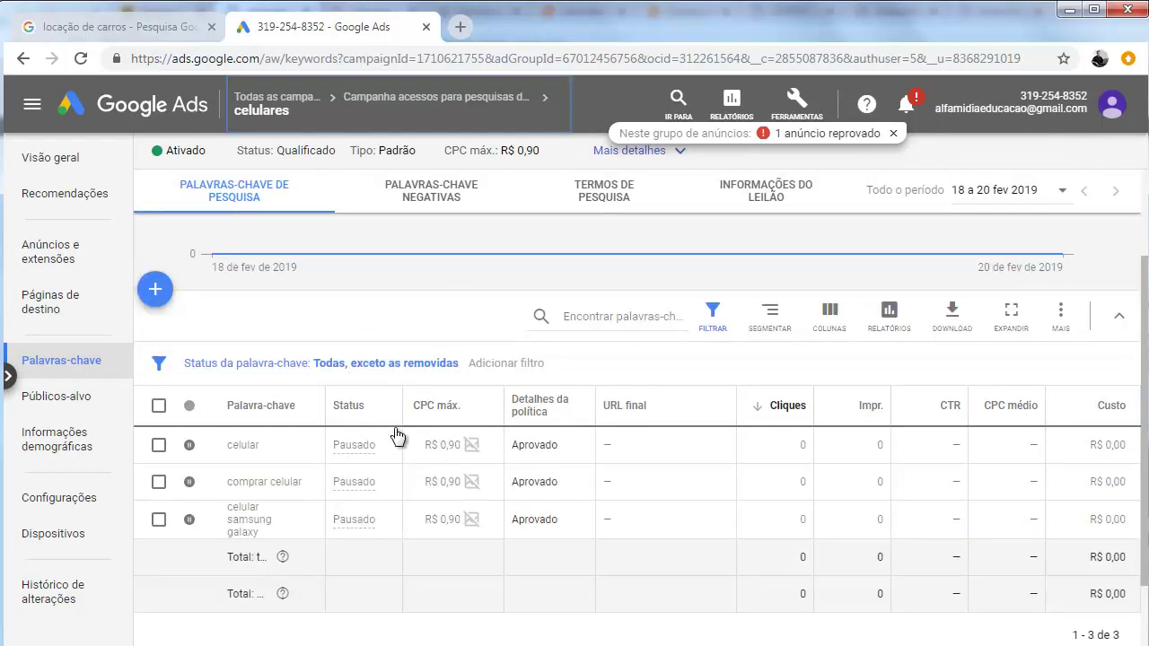
Step: Return to all campaigns and set the daily budget of "Campanha acessos para pesquisas de celular" to R$ 1,50
click(274, 99)
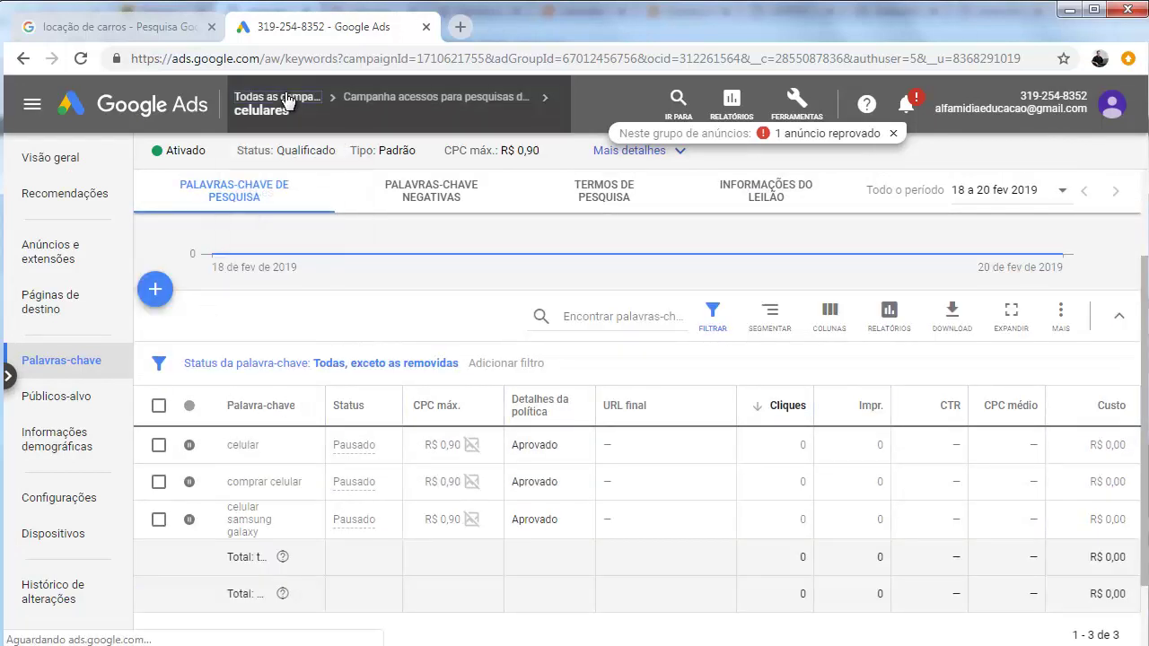
scroll(441, 362, down, 1)
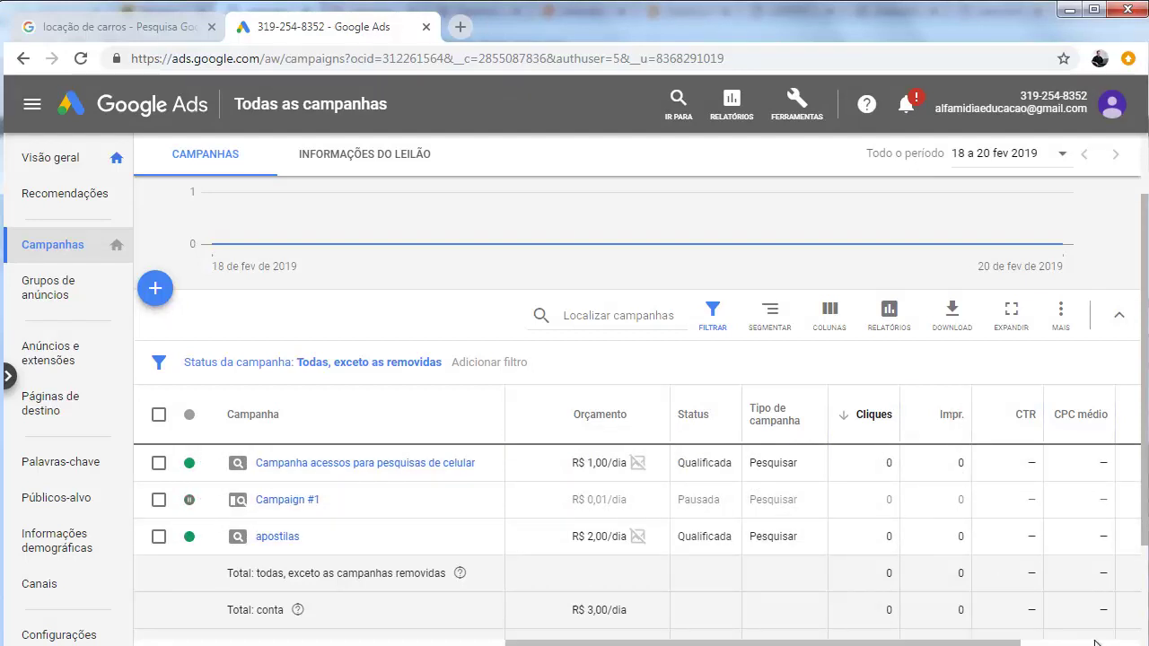
drag(959, 643, 1025, 642)
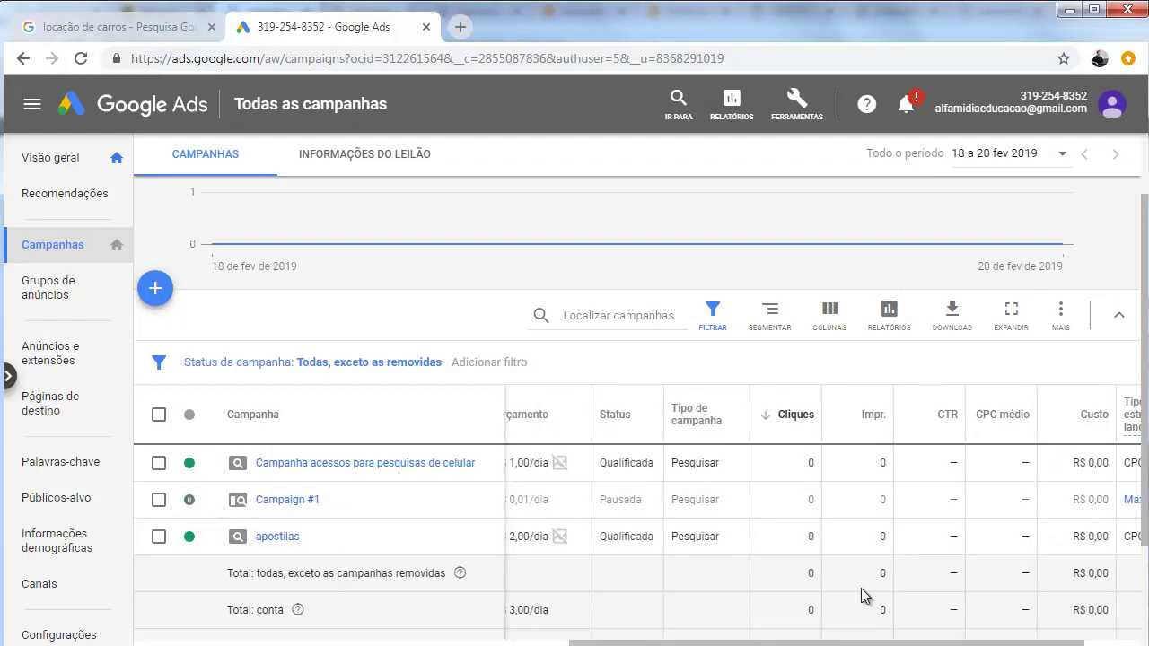
scroll(610, 538, left, 2)
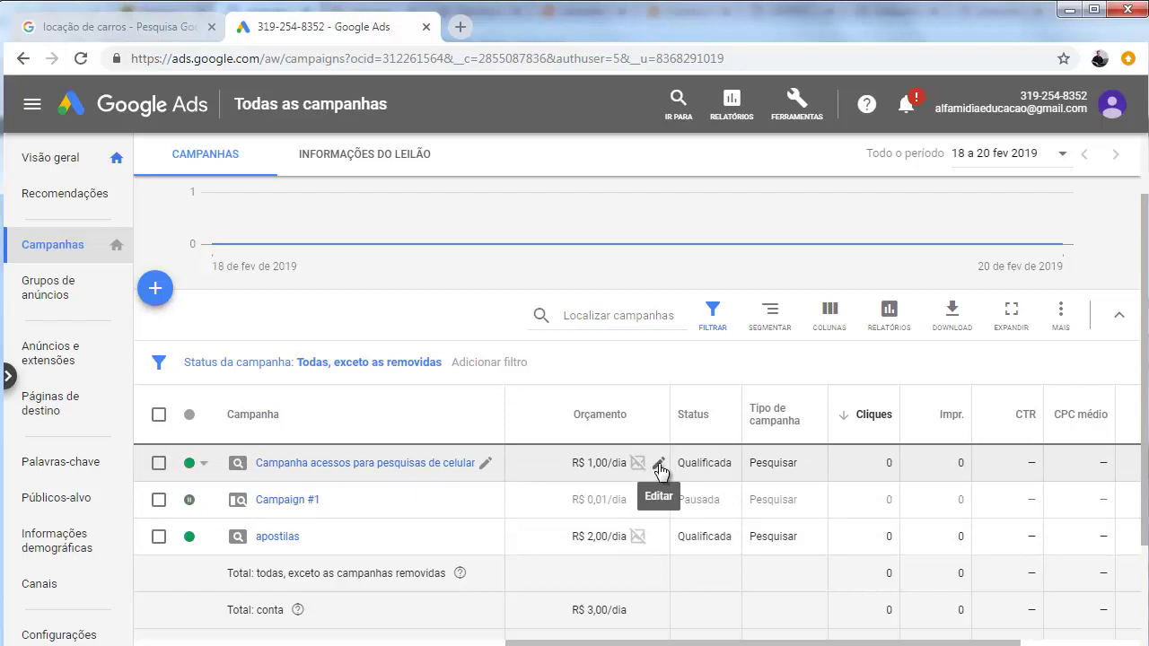
click(658, 464)
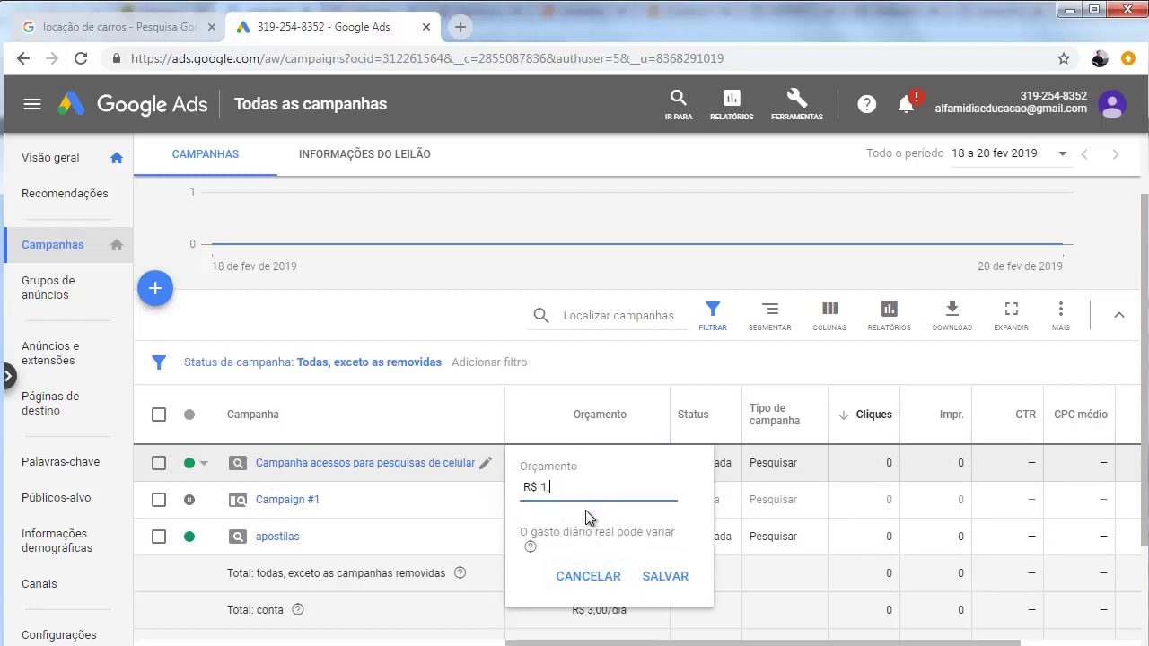
click(664, 582)
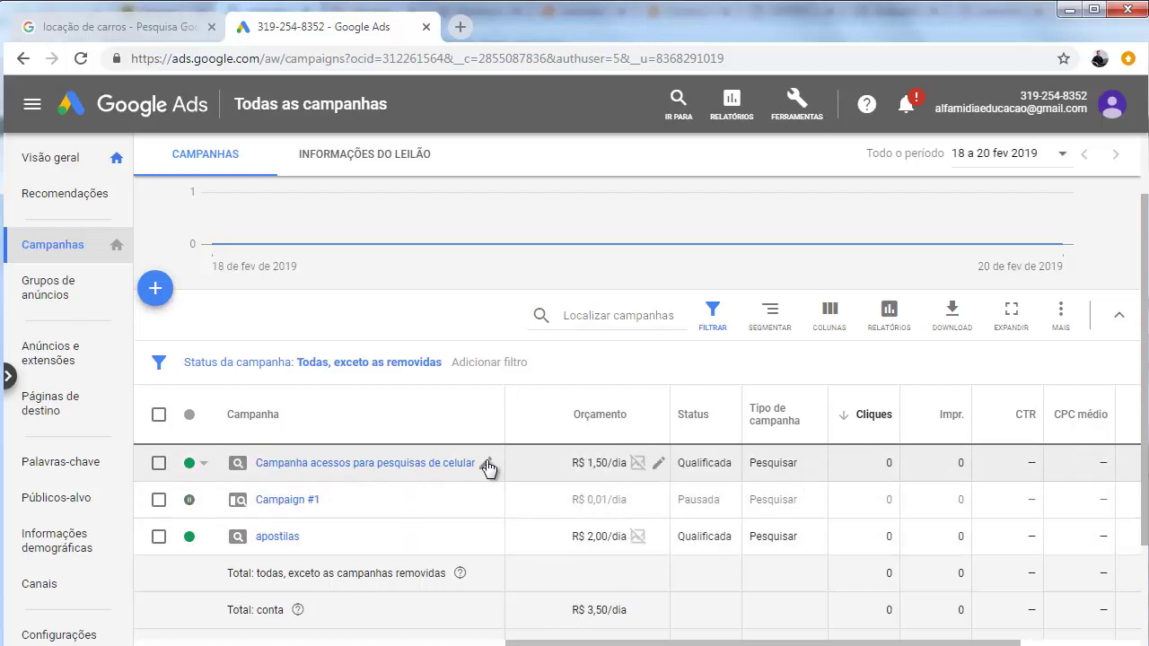
Step: View the name editing and enable/pause options of "Campanha acessos para pesquisas de celular"
click(486, 464)
click(380, 534)
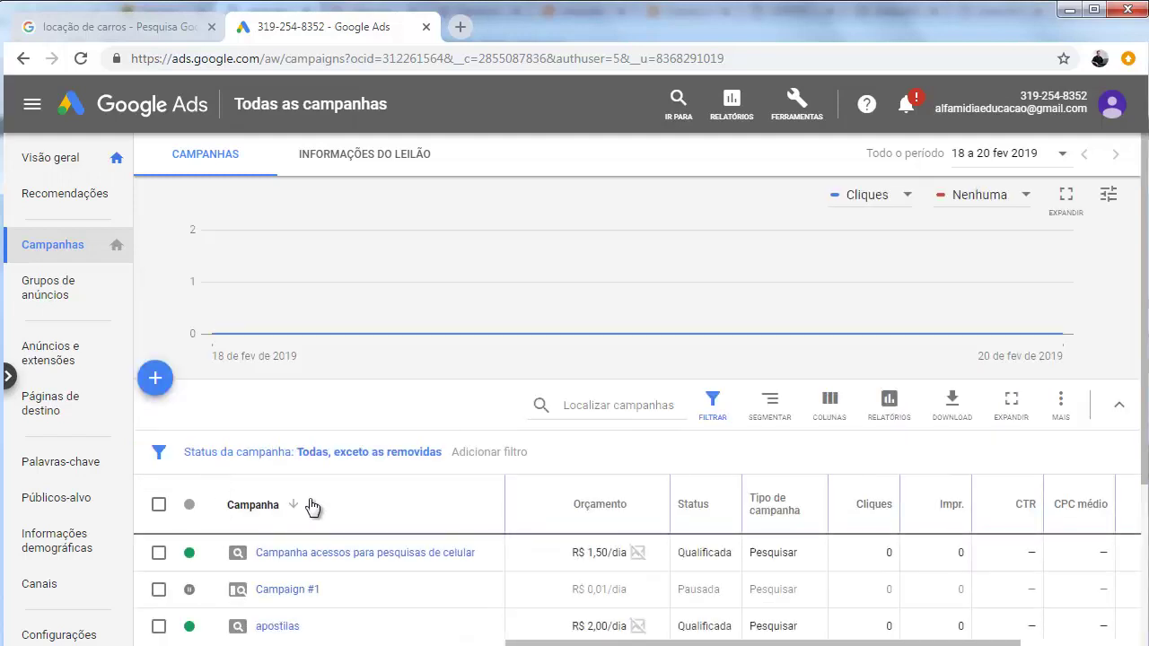
scroll(396, 493, down, 2)
click(197, 378)
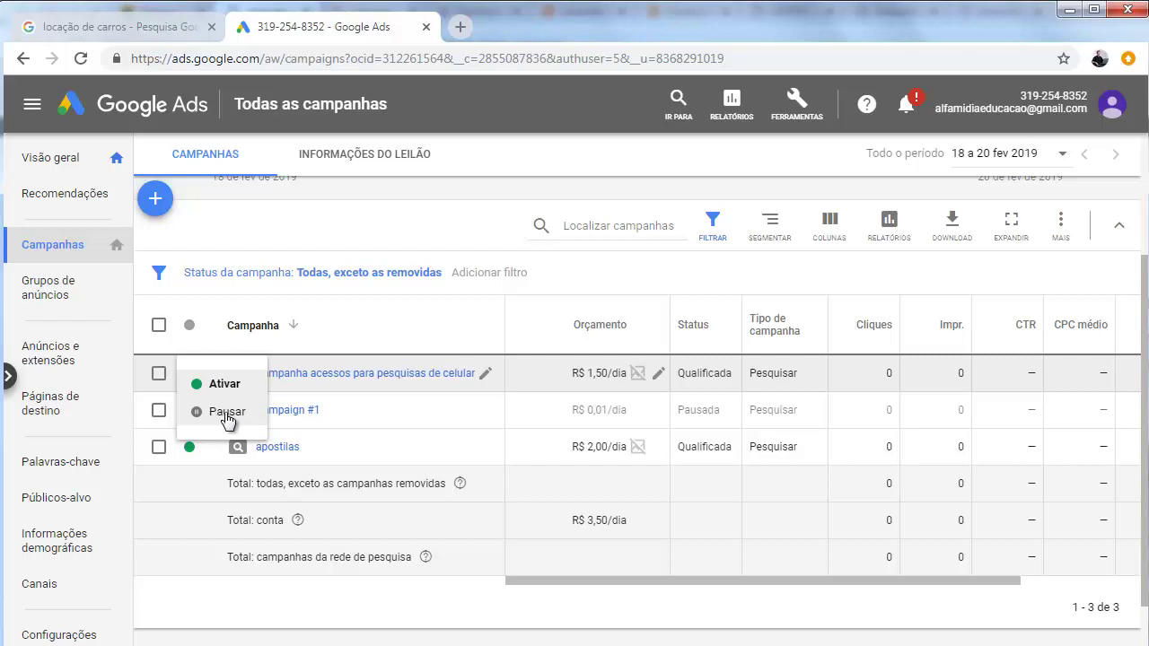
click(413, 295)
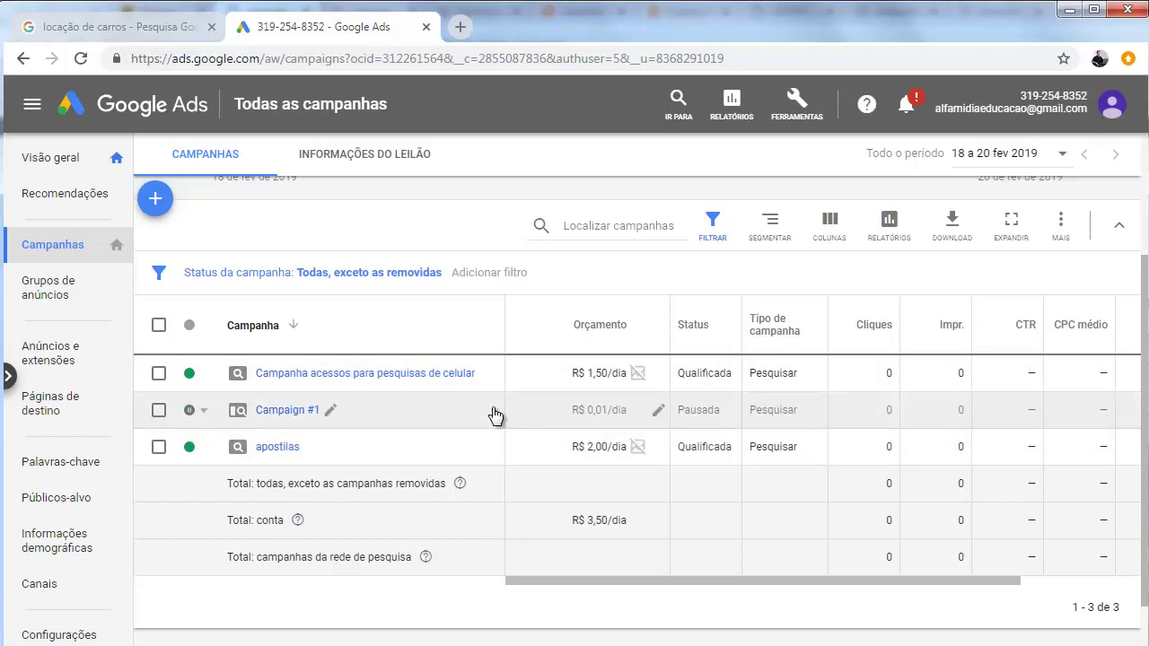
Step: Open "Campanha acessos para pesquisas de celular" and check the enable/pause options of its ad group "celulares"
click(356, 377)
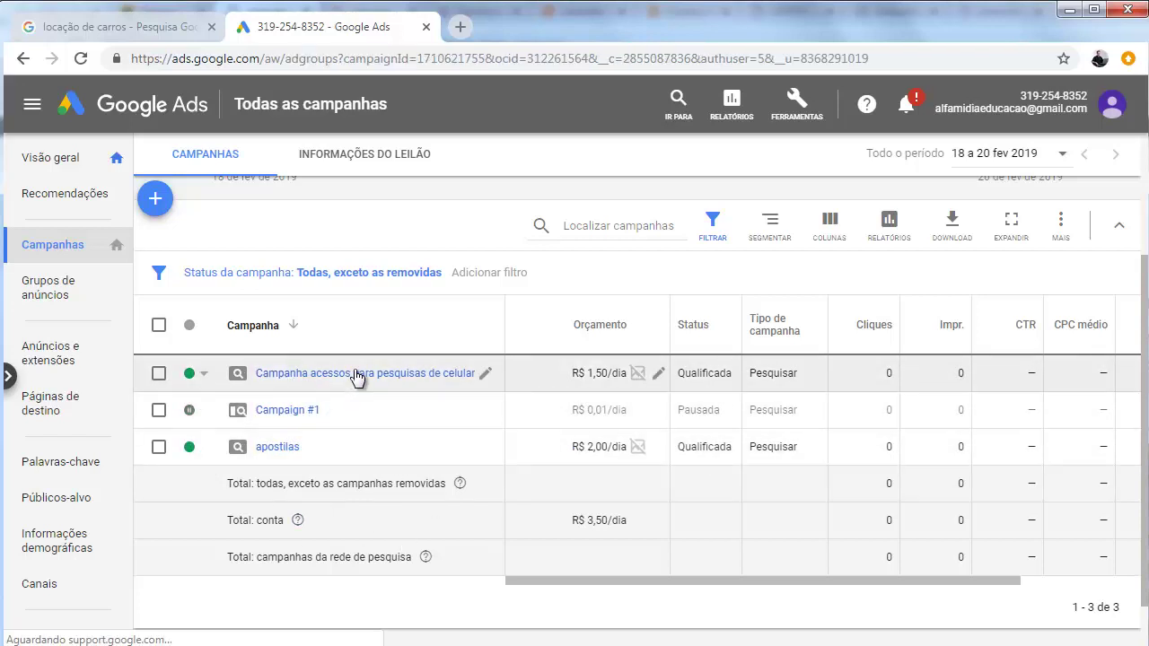
scroll(661, 458, down, 1)
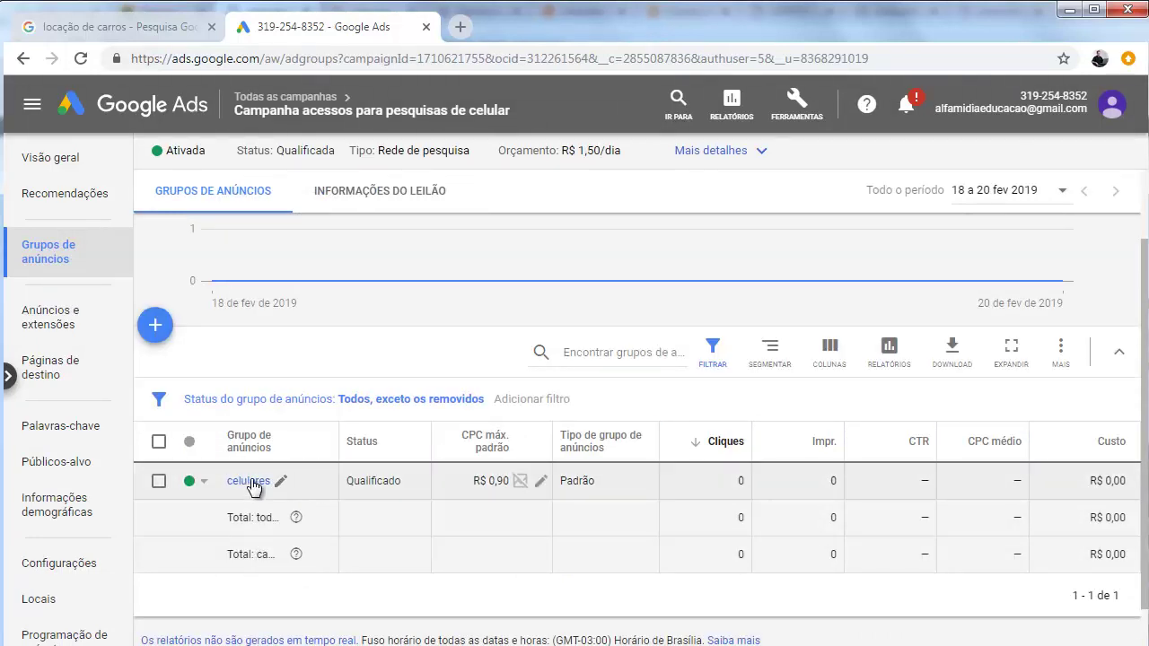
click(205, 484)
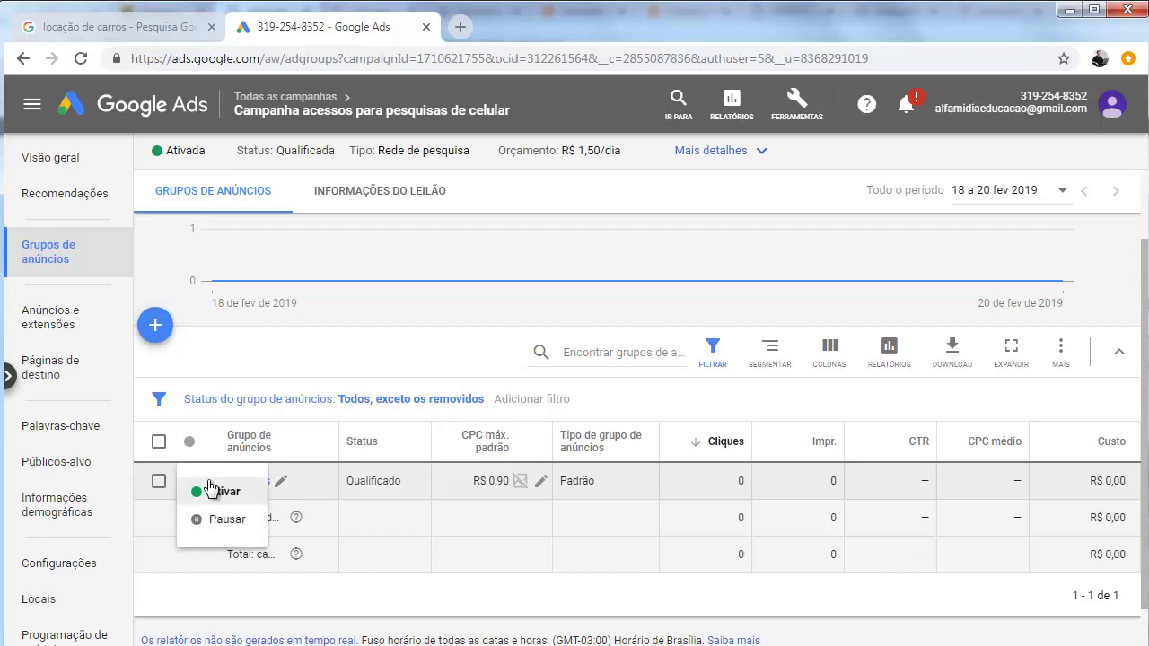
click(248, 493)
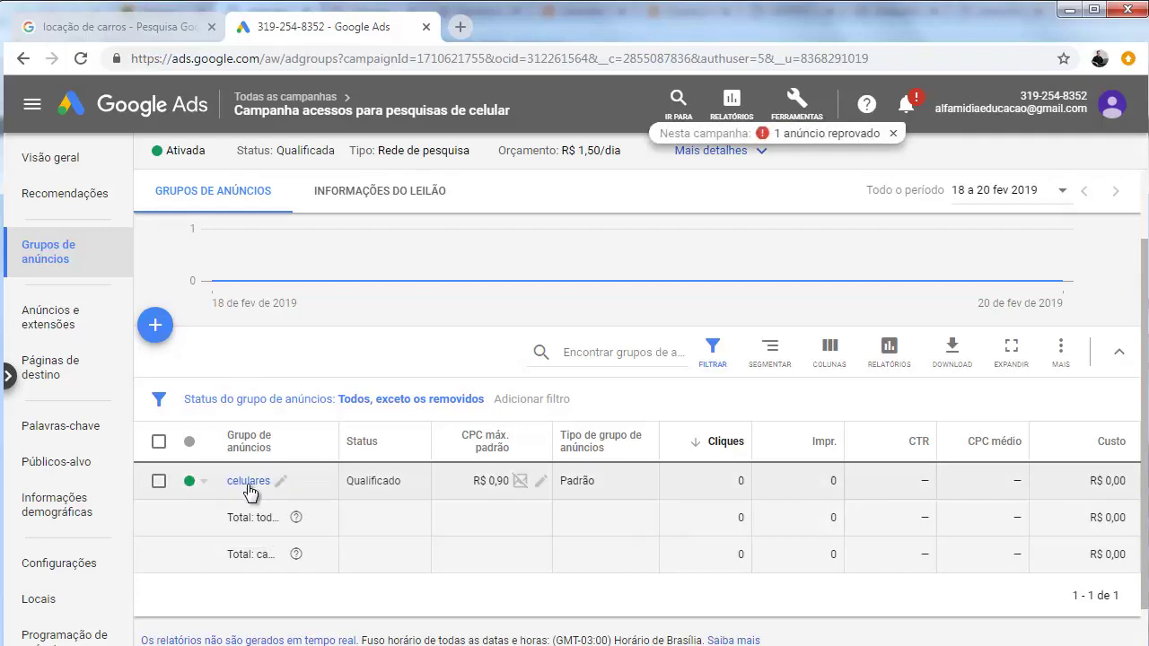
Step: Open the ad group "celulares" and check the enable/pause options of the keyword "celular"
click(249, 483)
scroll(206, 377, down, 2)
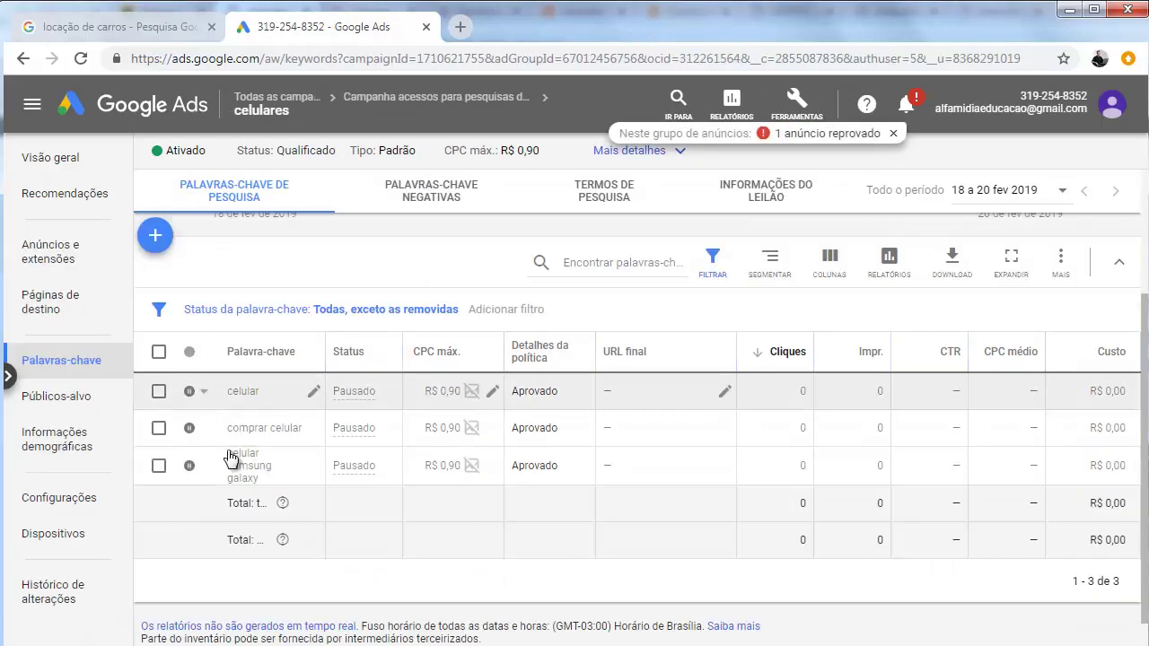
click(206, 394)
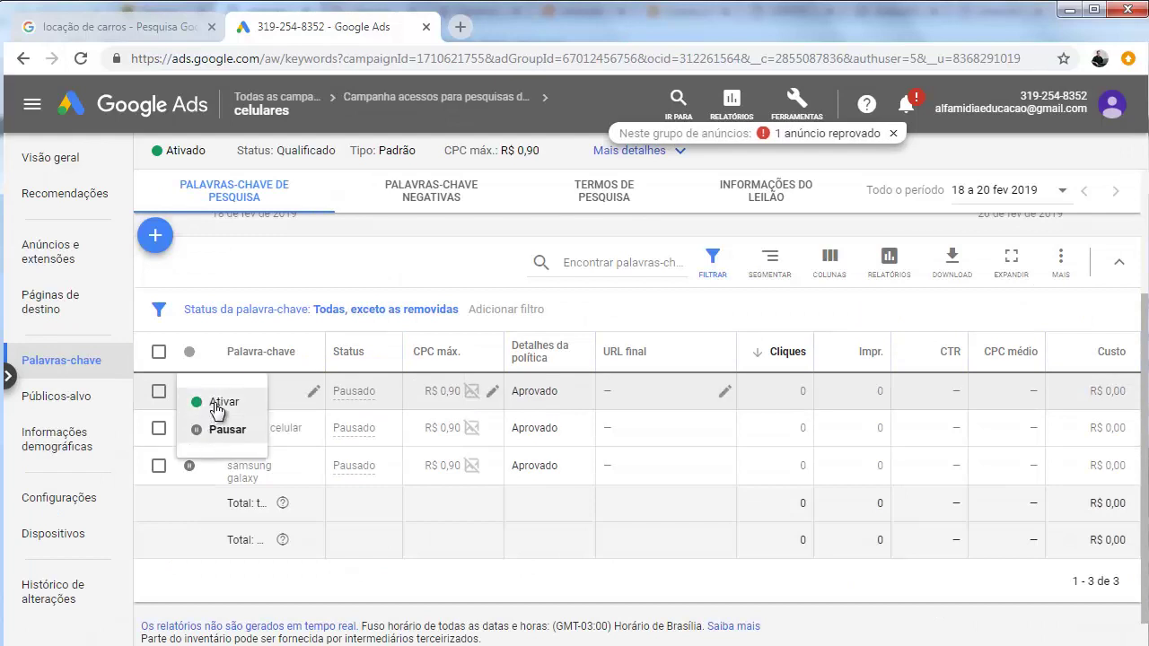
click(263, 287)
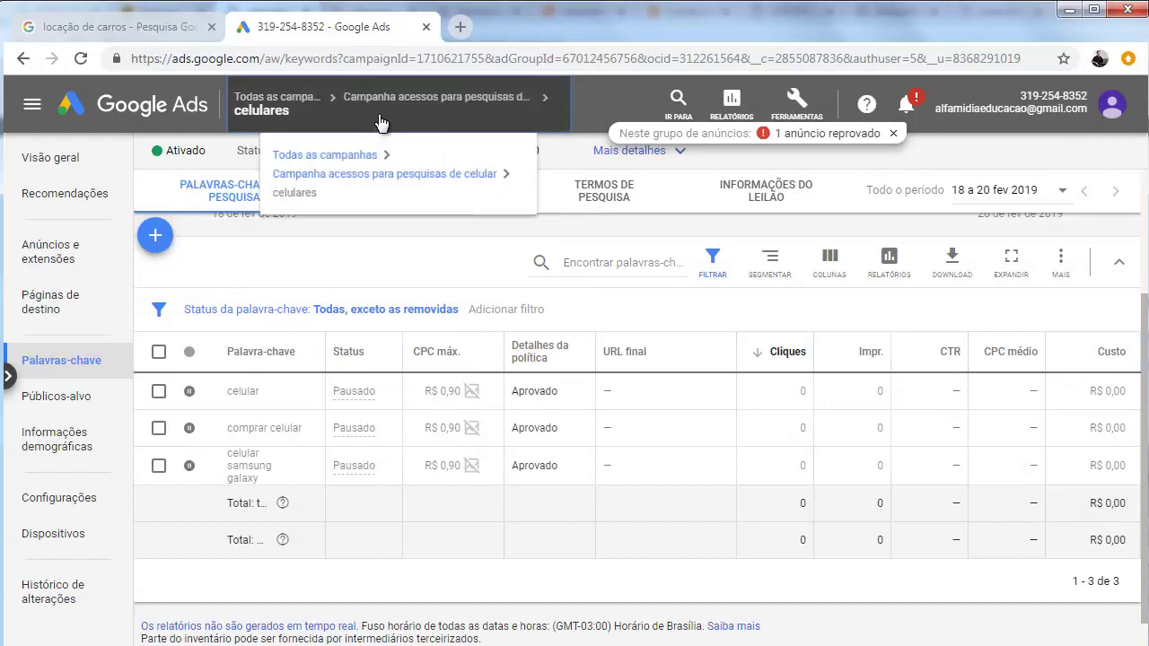
Step: Go back up to all campaigns and reopen the mobile phone campaign to view its ad group's default maximum CPC
click(403, 97)
click(291, 158)
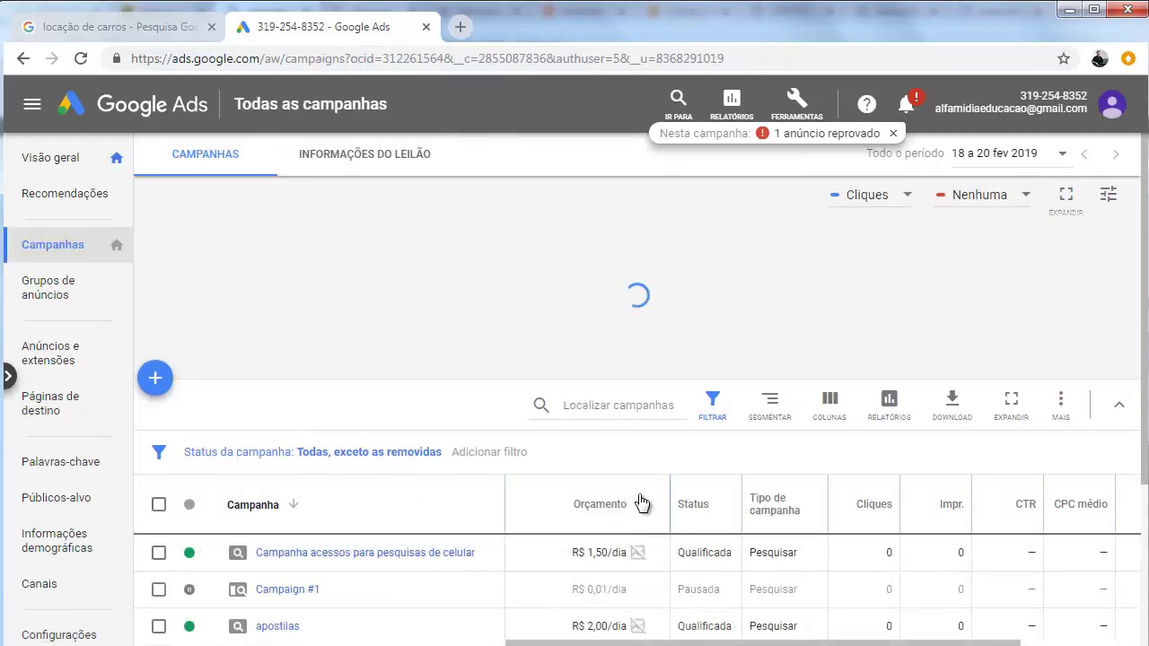
click(368, 552)
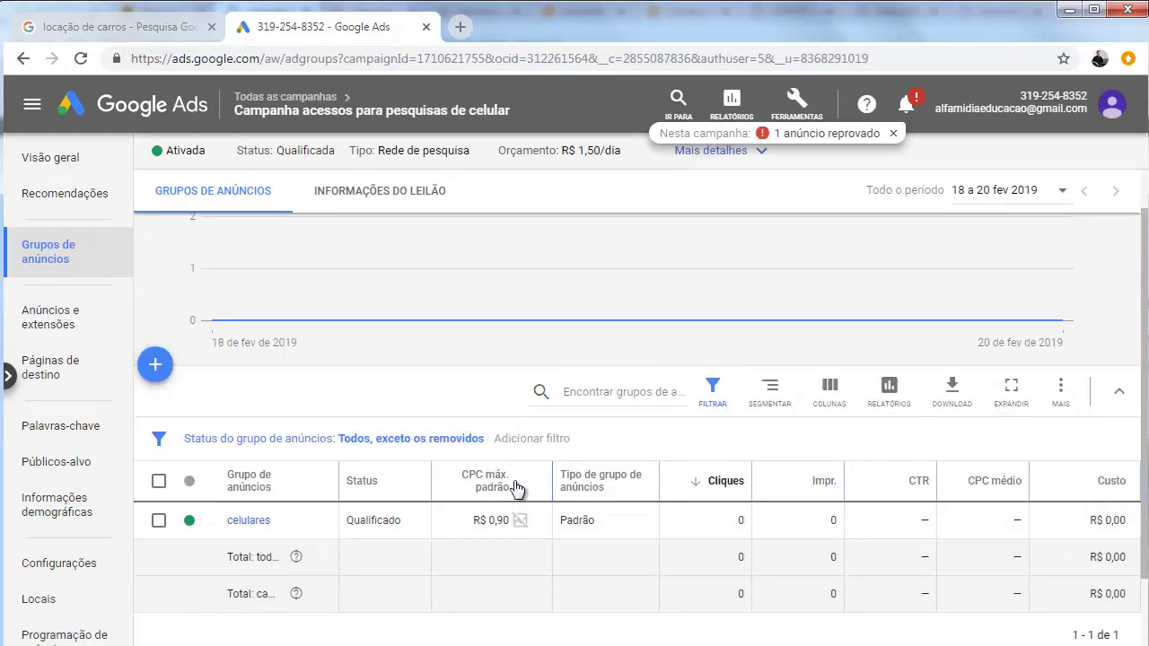
click(487, 517)
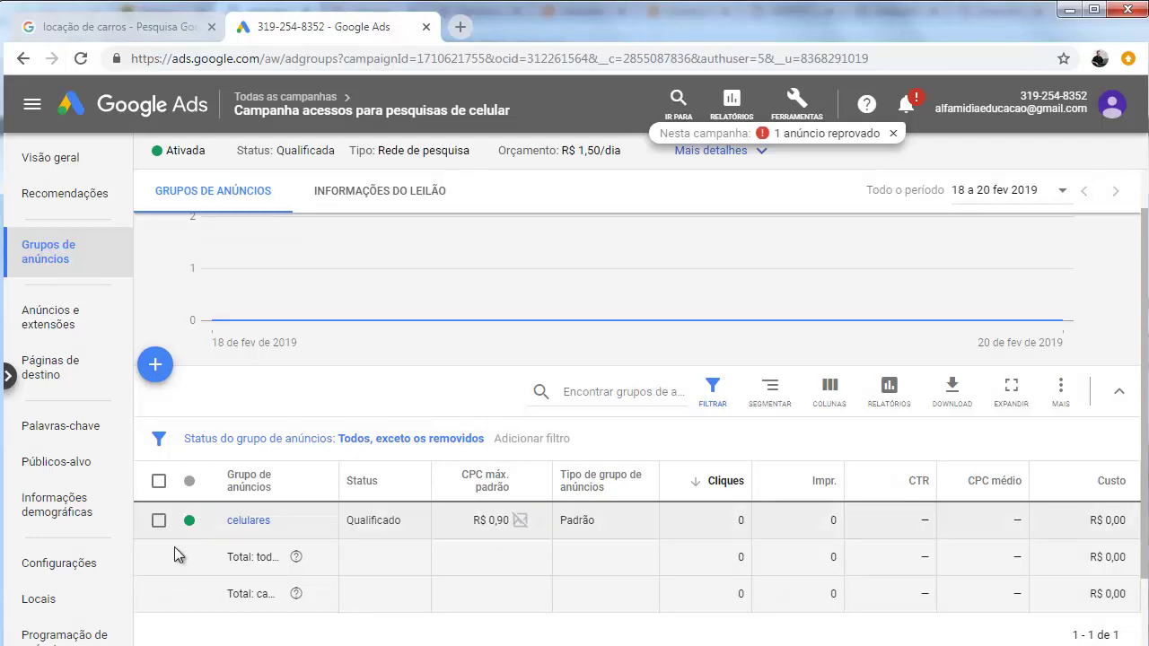
Step: In the ad group "celulares", set a manual bid of R$ 0,70 for the keyword "comprar celular"
click(256, 523)
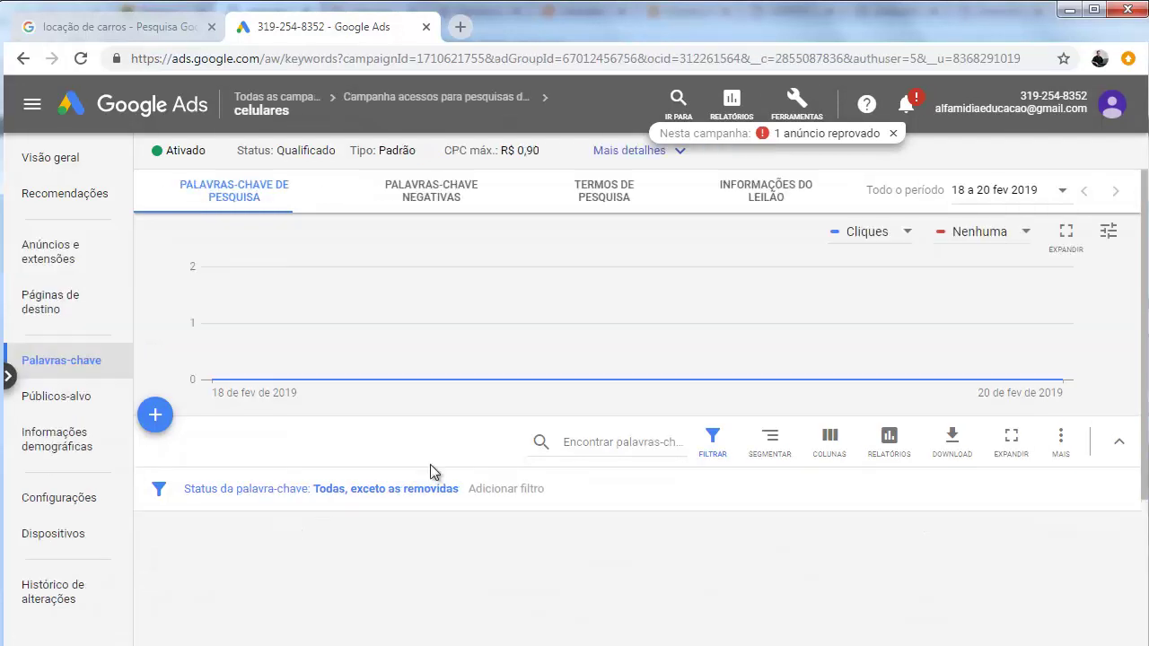
scroll(495, 396, down, 2)
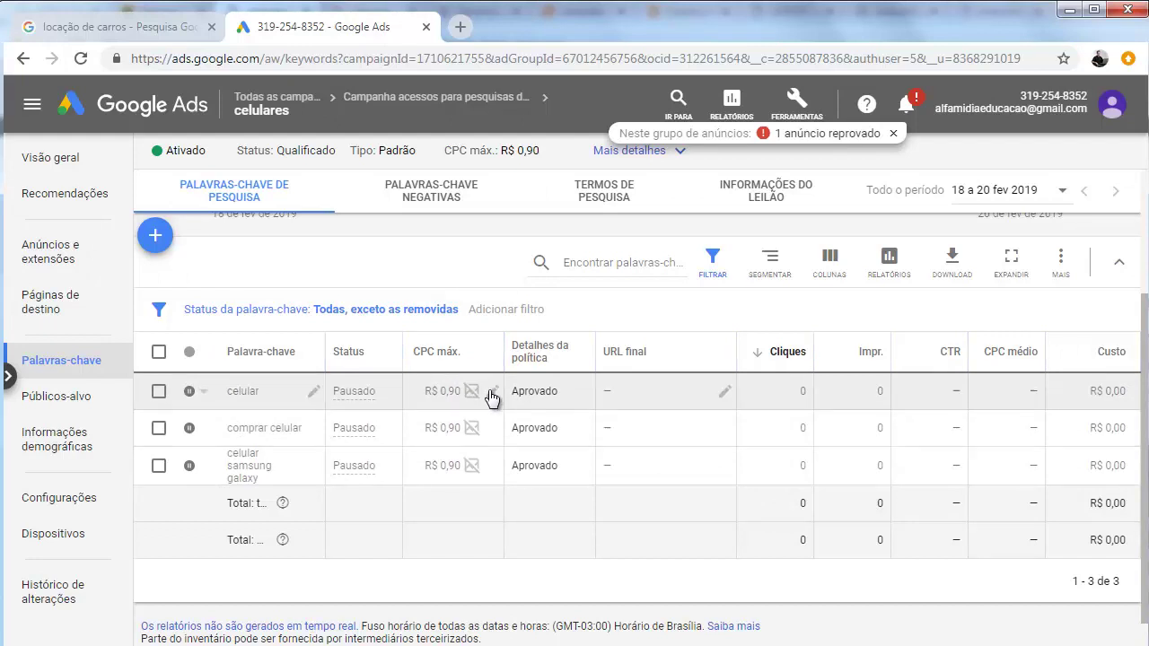
click(493, 431)
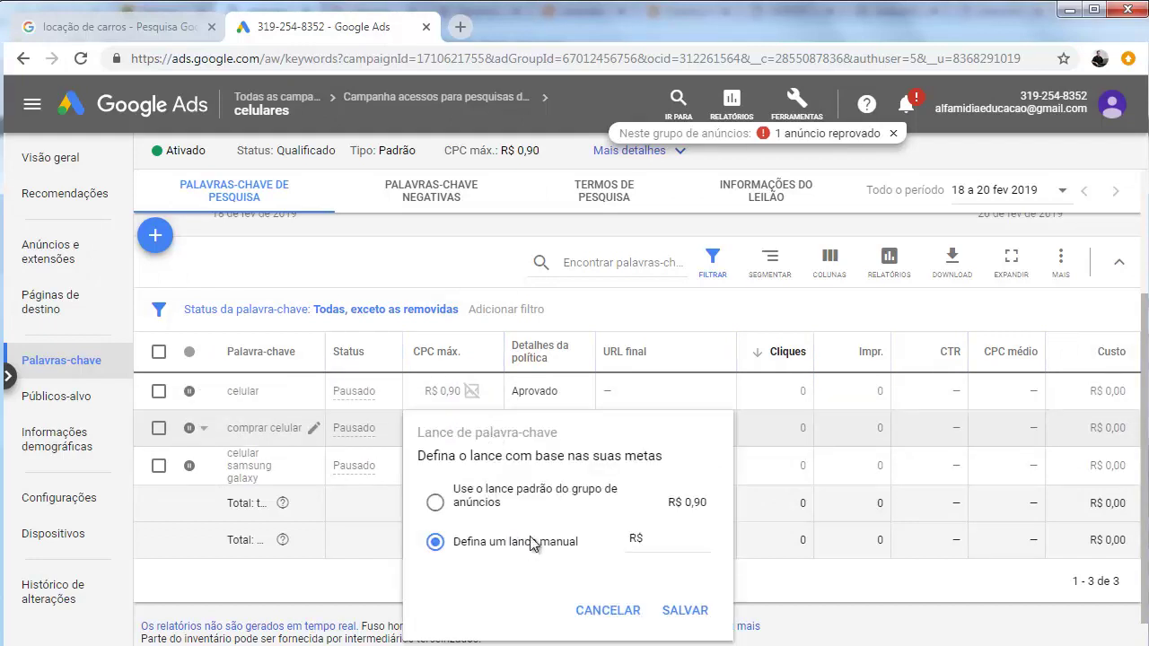
text(0,7)
click(683, 613)
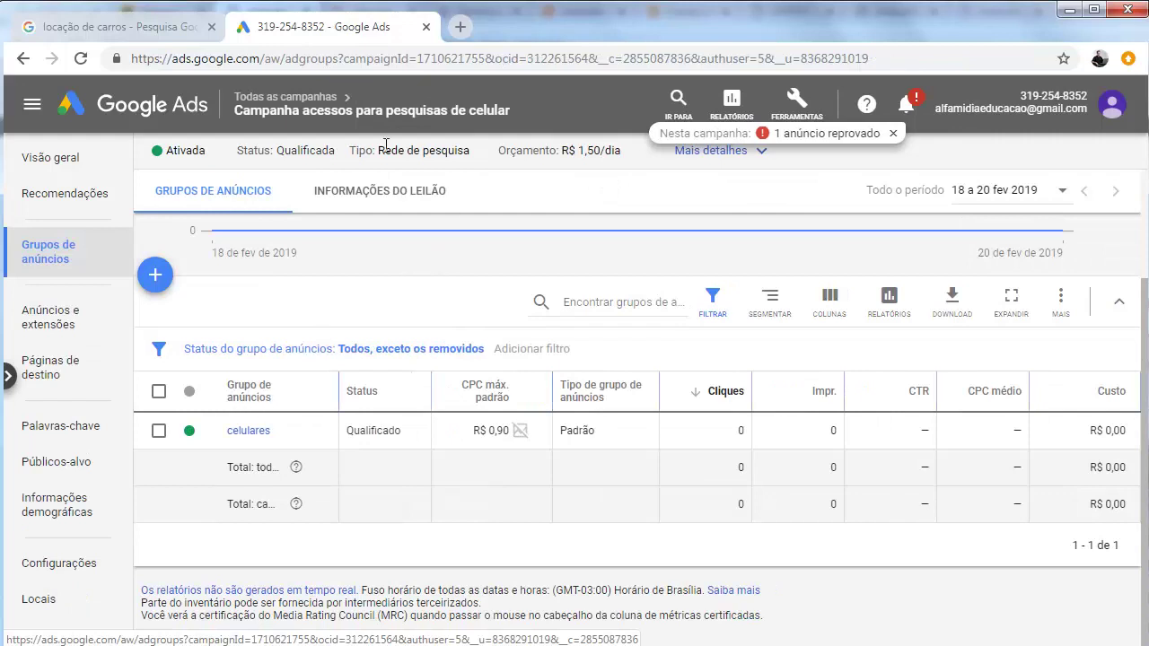
Step: Set the default maximum CPC of the ad group "celulares" to R$ 0,85
click(522, 430)
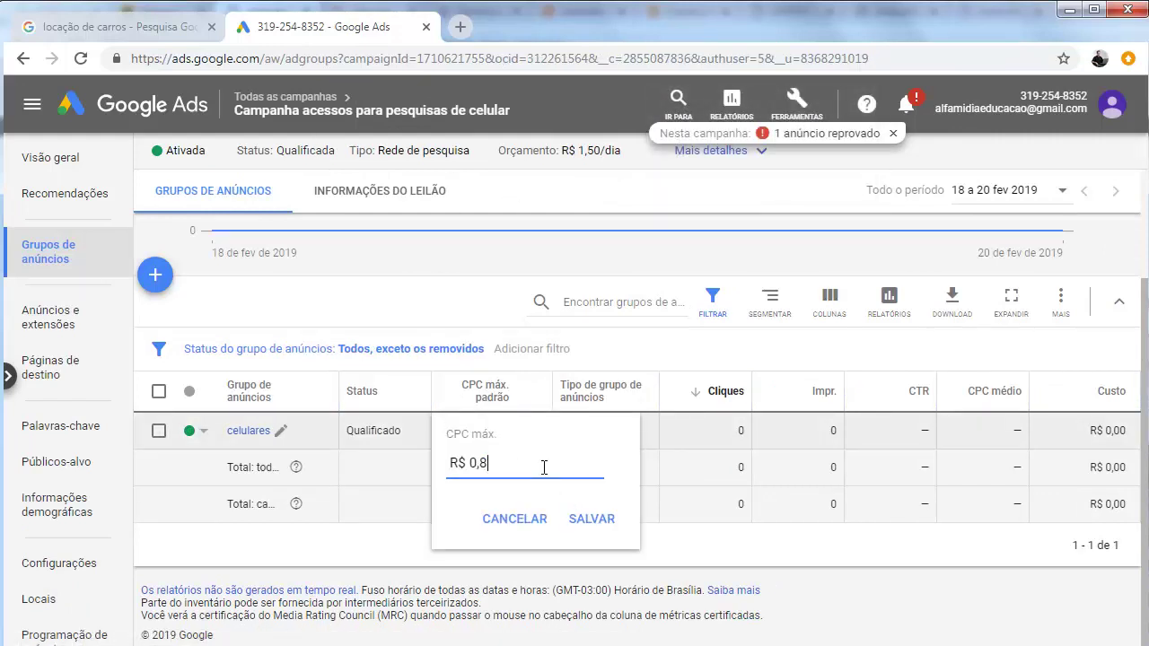
text(5)
click(588, 521)
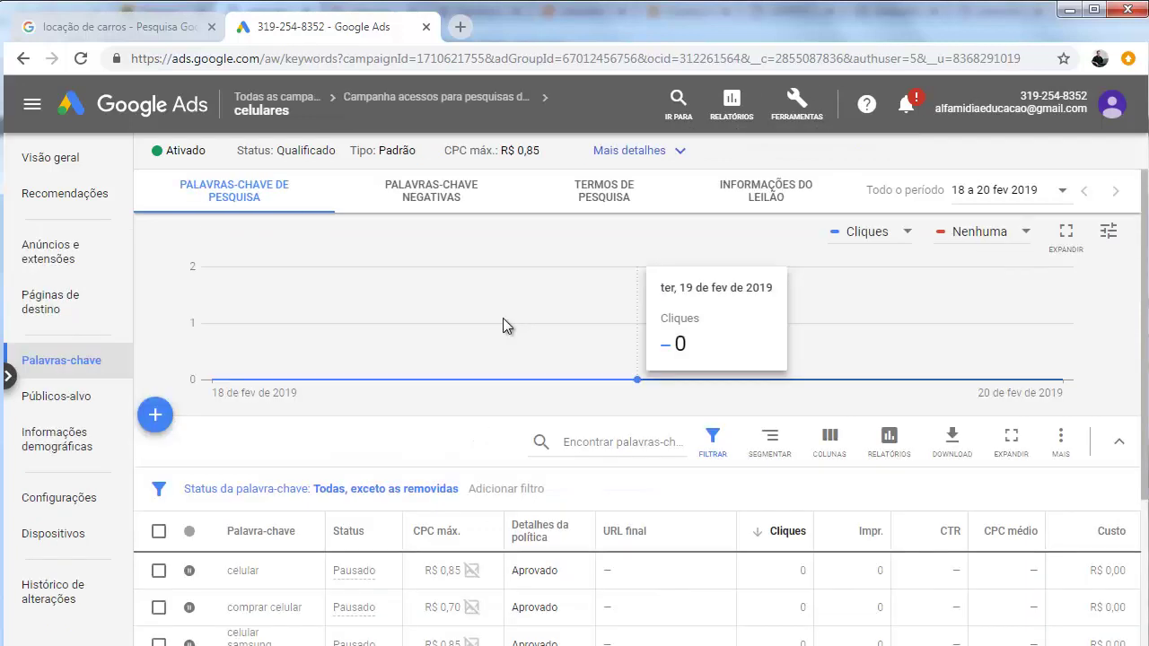
Step: Review the keyword bids in the ad group "celulares" and in the keyword list of the whole campaign
scroll(505, 325, down, 1)
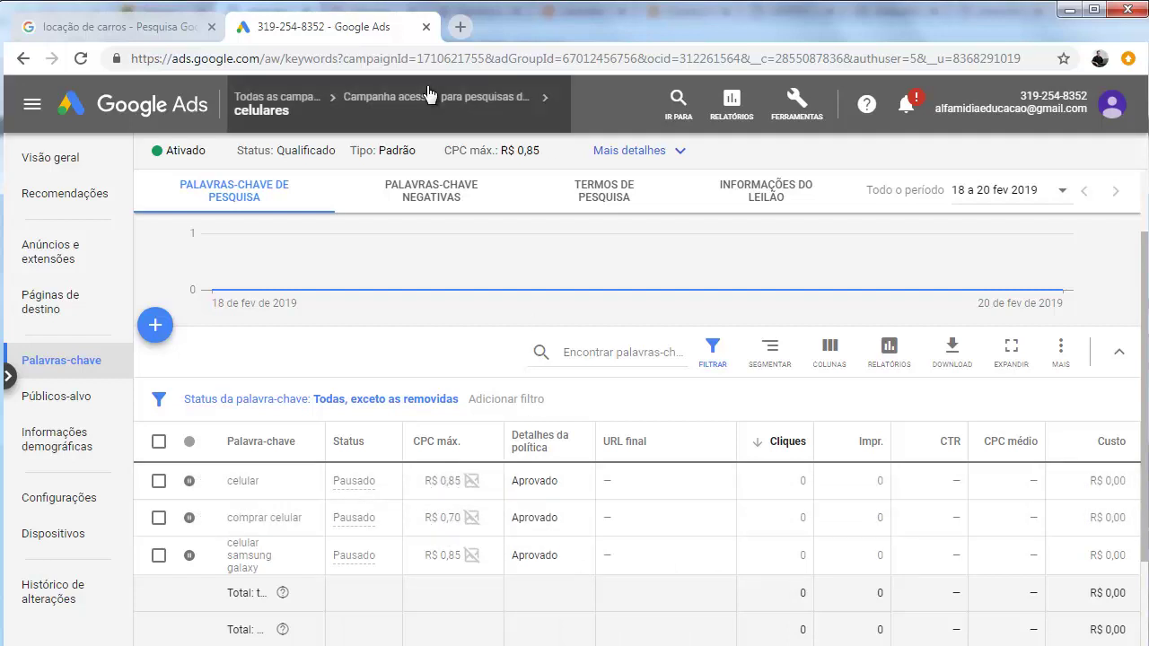
click(440, 97)
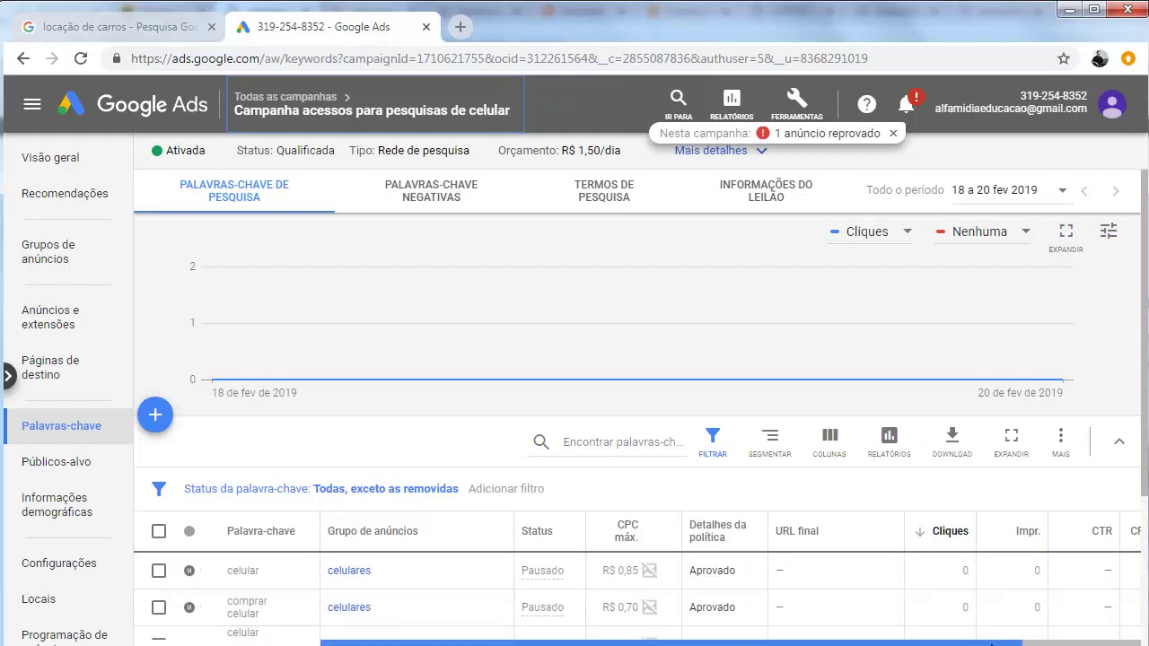
scroll(897, 566, right, 3)
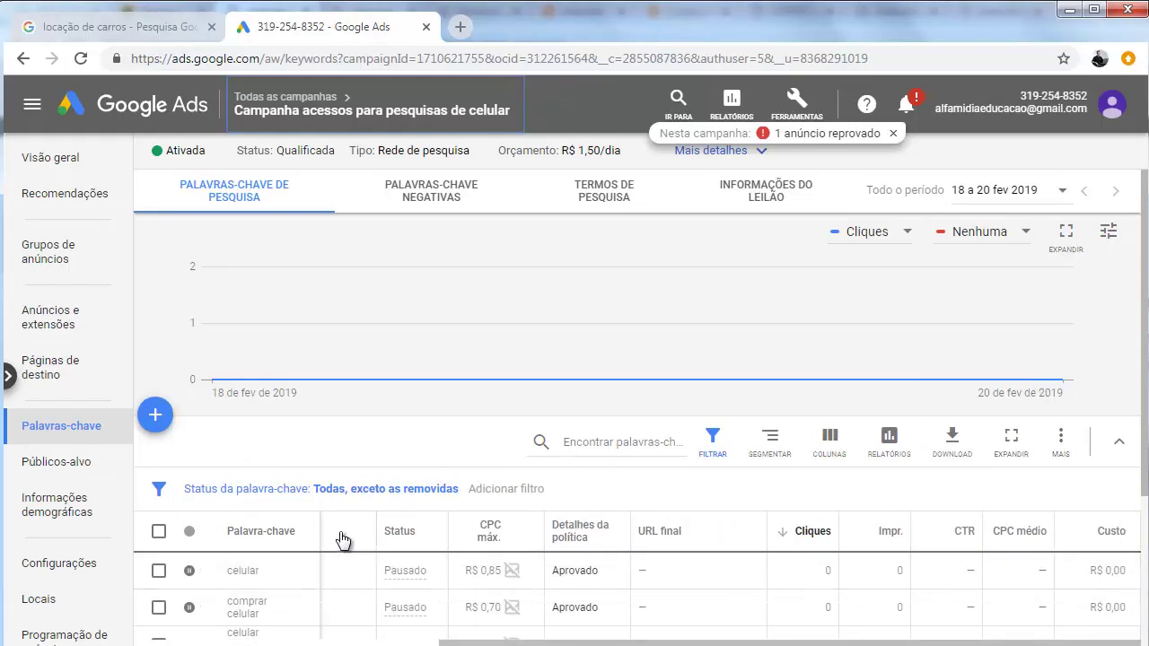